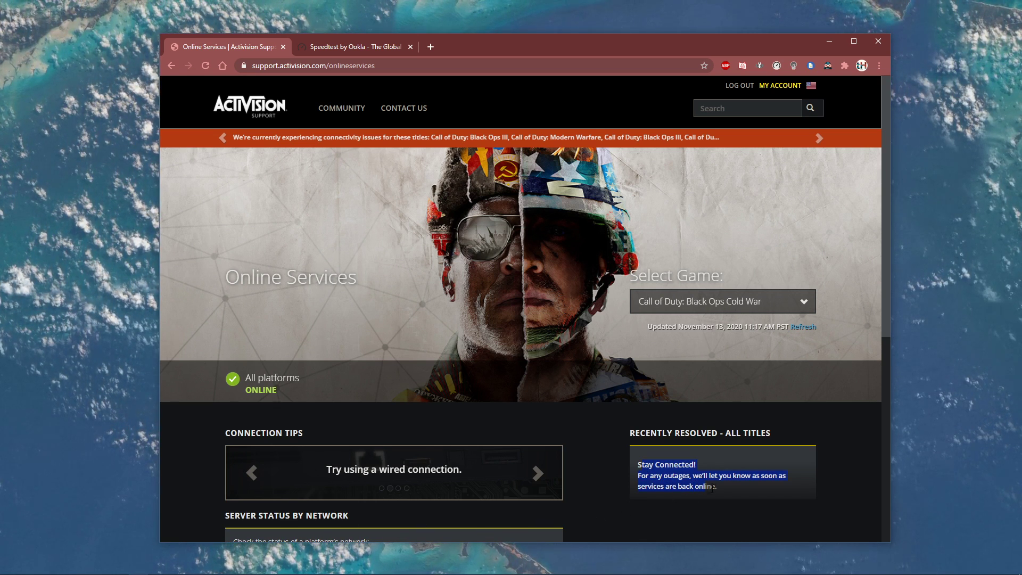
Refresh the Black Ops Cold War server status on Activision Online Services.
{"action": "left_click", "coordinate": [709, 502]}
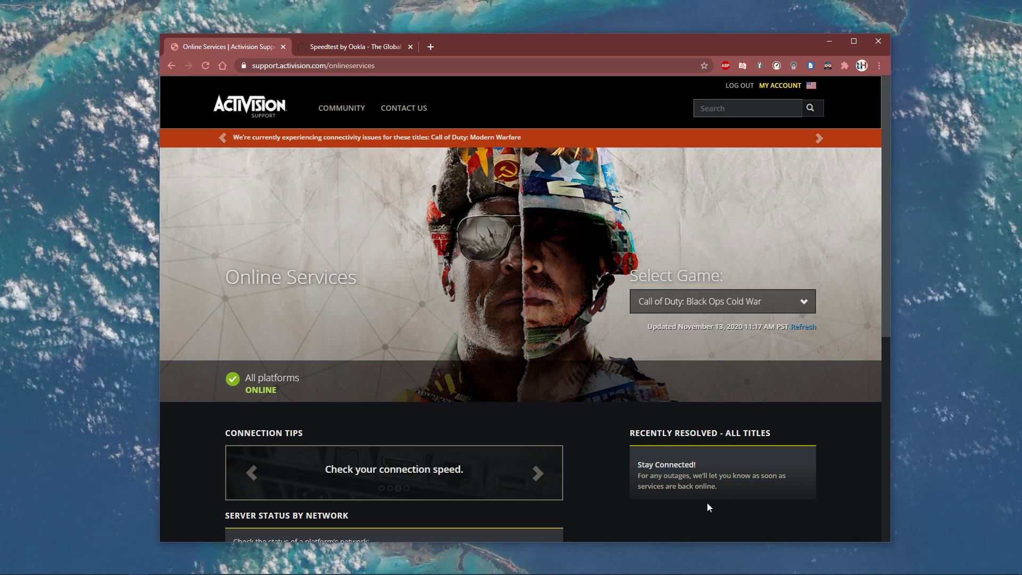
{"action": "left_click", "coordinate": [805, 302]}
{"action": "left_click", "coordinate": [807, 307]}
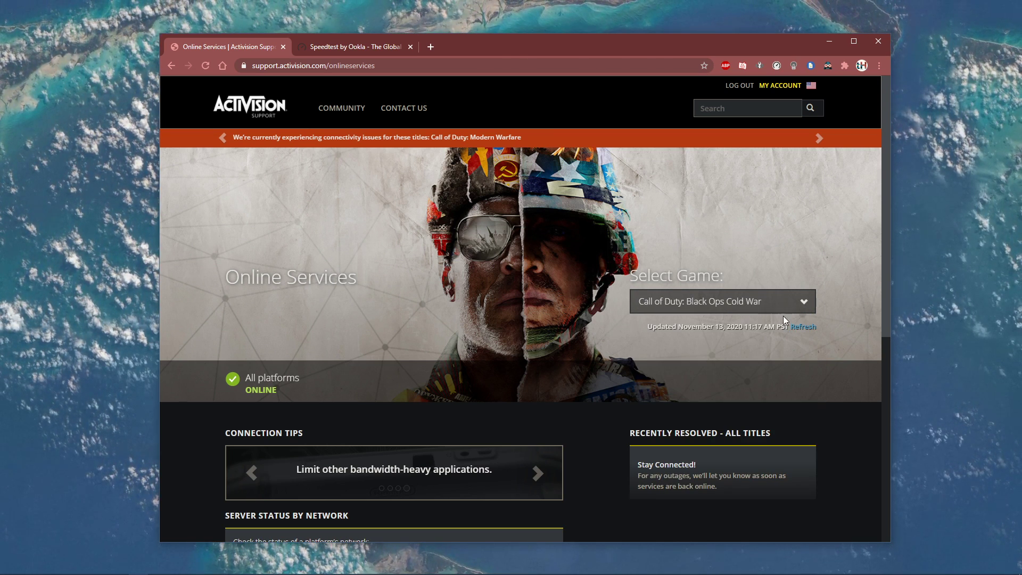
{"action": "left_click", "coordinate": [794, 326]}
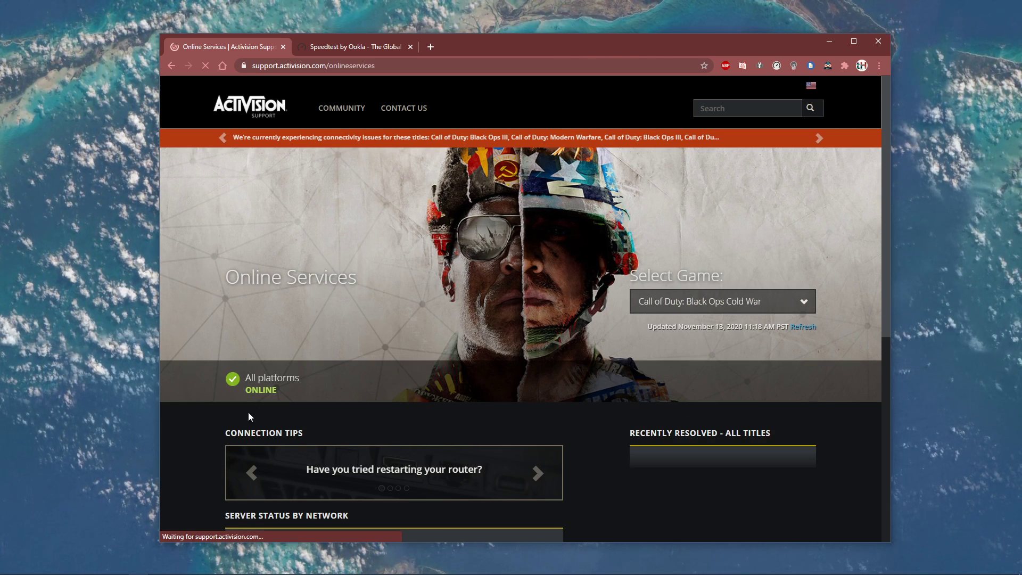
{"action": "scroll", "coordinate": [190, 465], "scroll_direction": "down", "scroll_amount": 2}
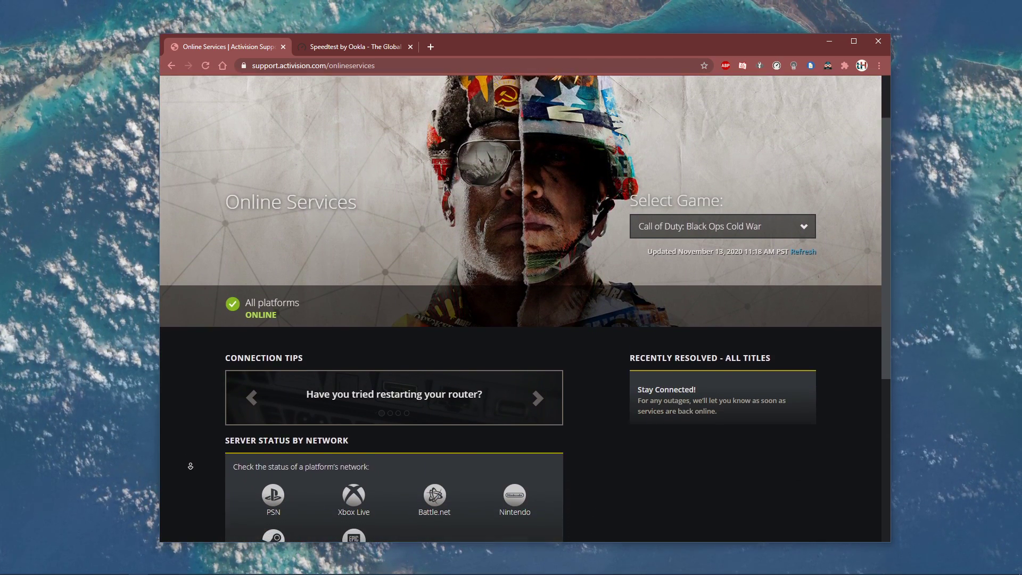
{"action": "scroll", "coordinate": [190, 466], "scroll_direction": "down", "scroll_amount": 3}
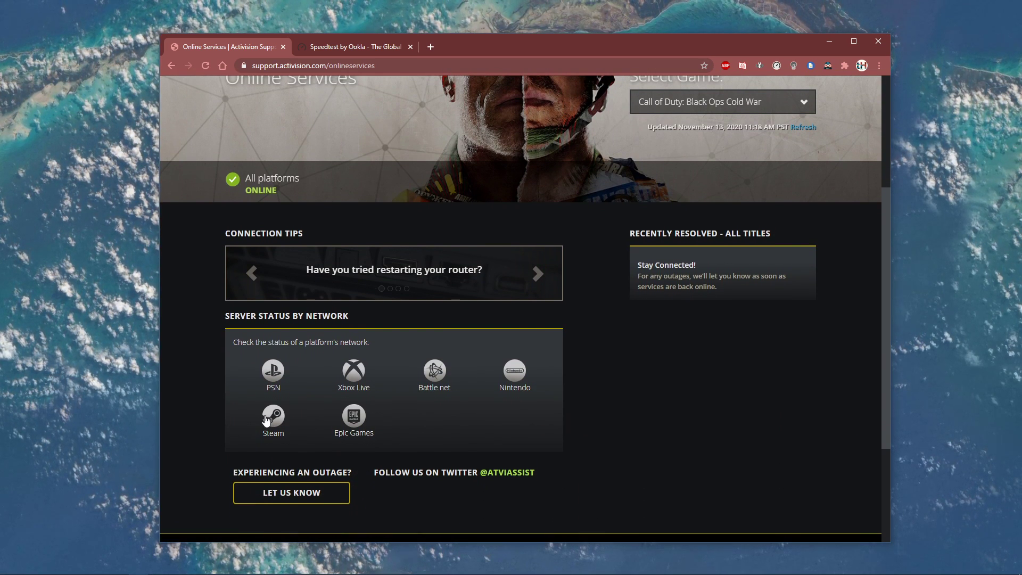
Check Steam's network statistics, then run a Speedtest (9 ms ping, 78.92 Mbps download).
{"action": "left_click", "coordinate": [277, 418]}
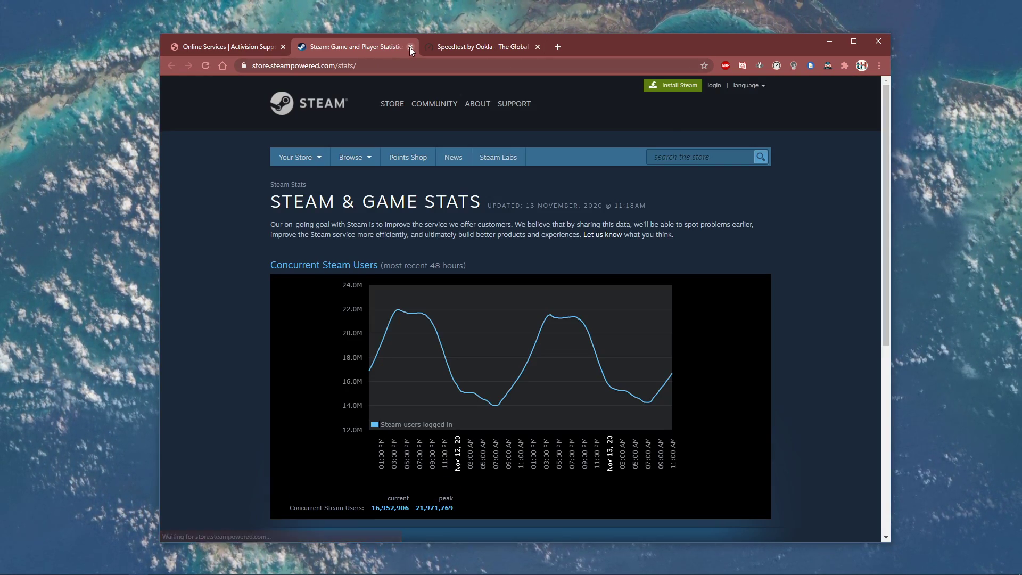
{"action": "left_click", "coordinate": [410, 48]}
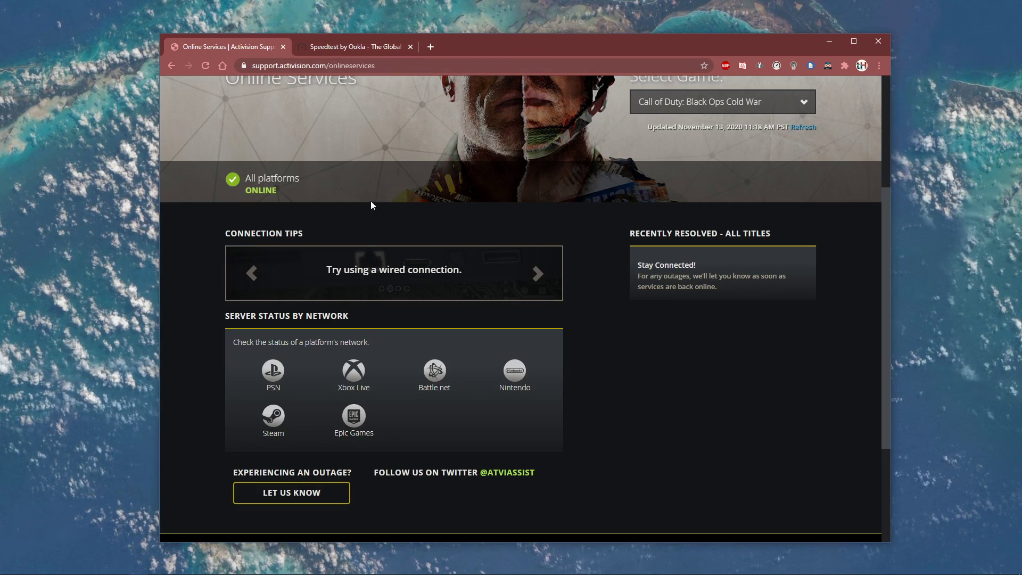
{"action": "scroll", "coordinate": [593, 321], "scroll_direction": "down", "scroll_amount": 5}
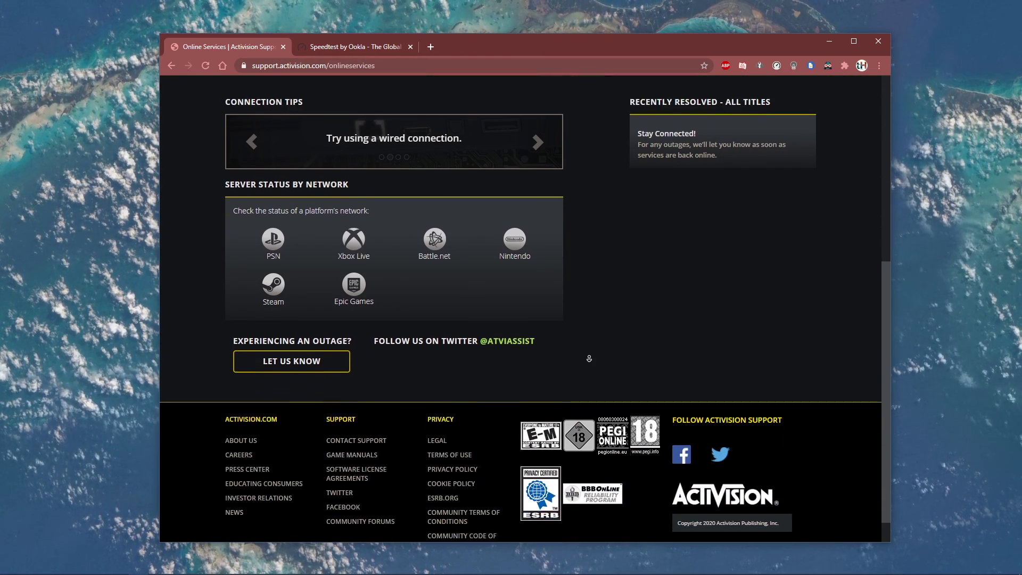
{"action": "scroll", "coordinate": [592, 320], "scroll_direction": "up", "scroll_amount": 10}
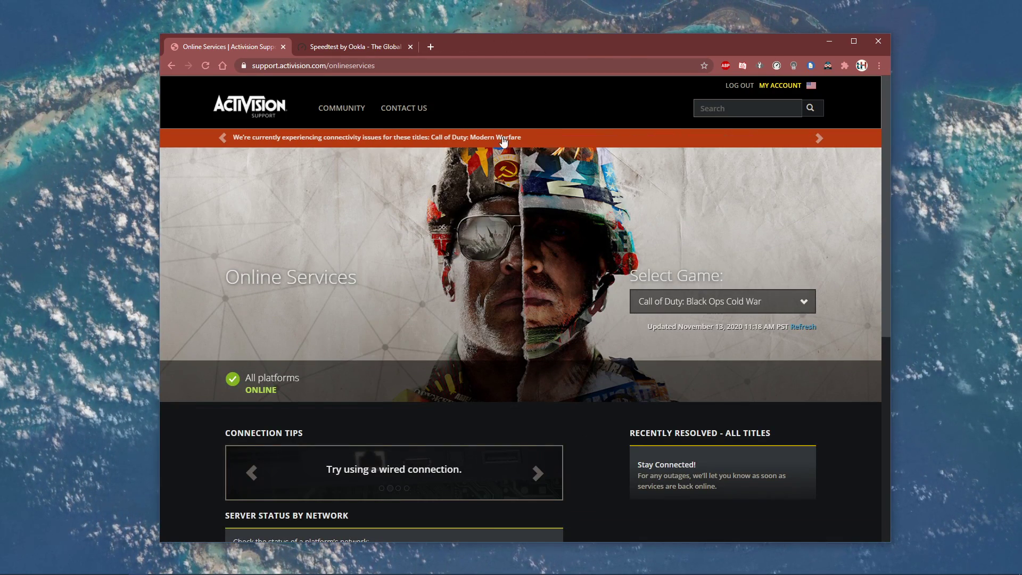
{"action": "left_click", "coordinate": [355, 47]}
{"action": "left_click", "coordinate": [483, 212]}
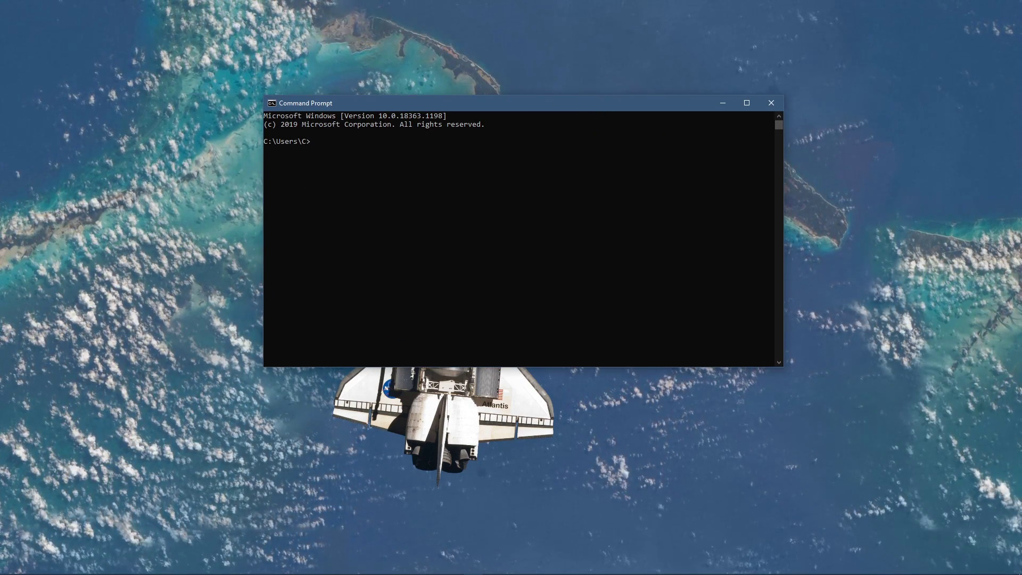
{"action": "type", "text": "ping google.com"}
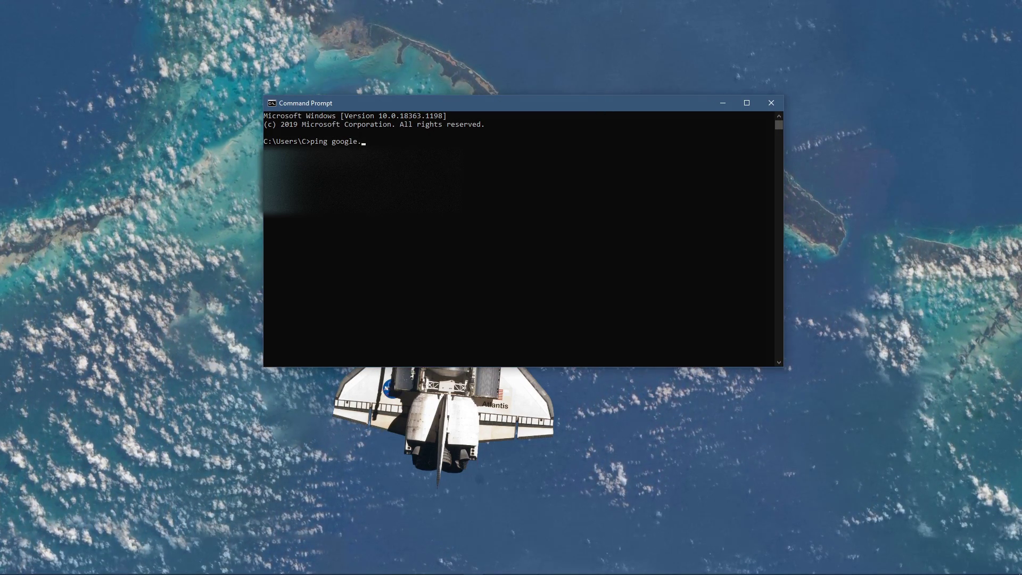
Ping google.com, getting 0% packet loss at about 14 ms average.
{"action": "key", "text": "Return"}
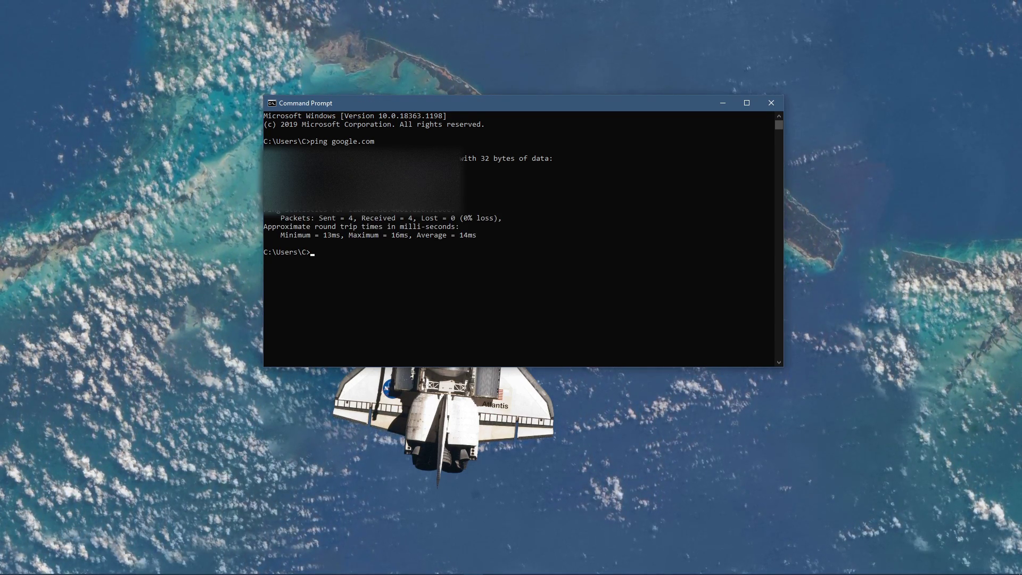
{"action": "type", "text": "ipconfig /flush"}
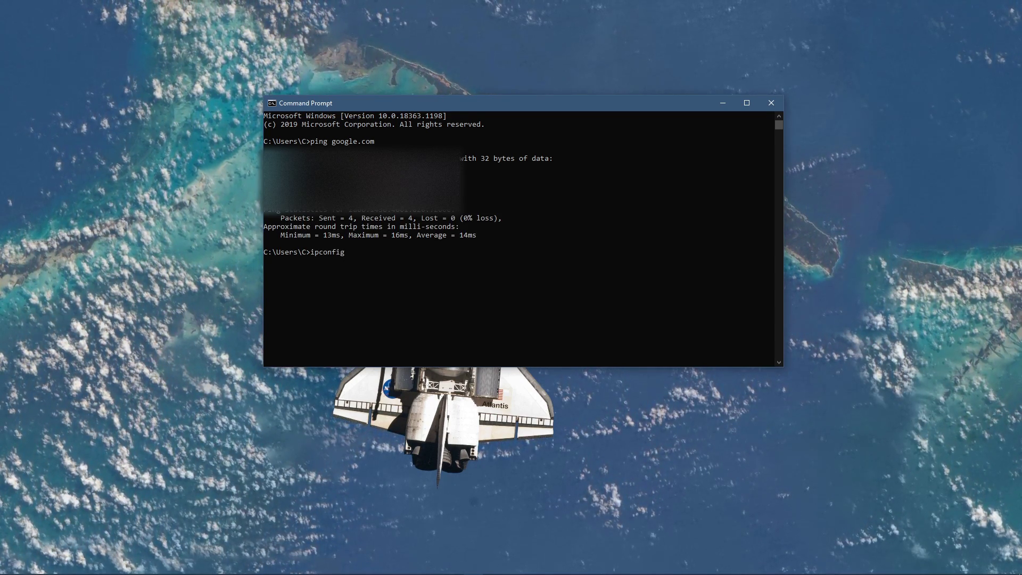
{"action": "type", "text": "dns"}
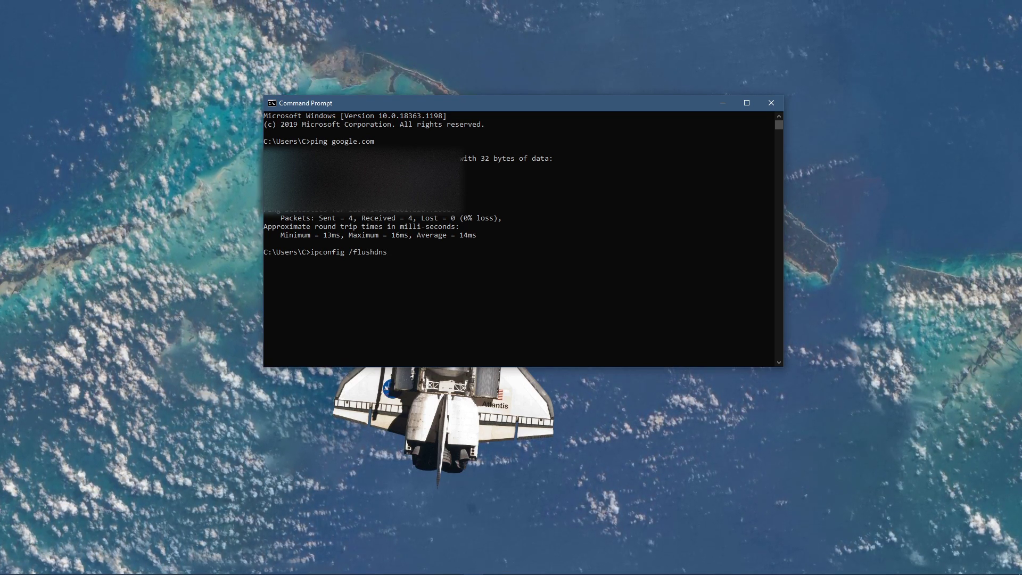
Flush the DNS resolver cache with ipconfig /flushdns.
{"action": "key", "text": "Return"}
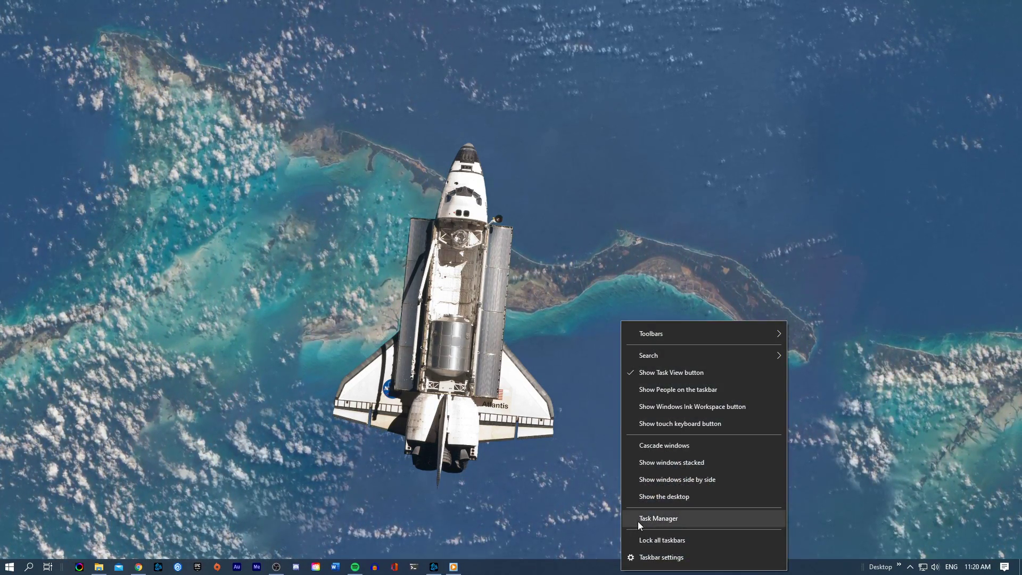
Launch Resource Monitor from Task Manager's Performance tab, closing Task Manager and repositioning the monitor.
{"action": "left_click", "coordinate": [640, 519]}
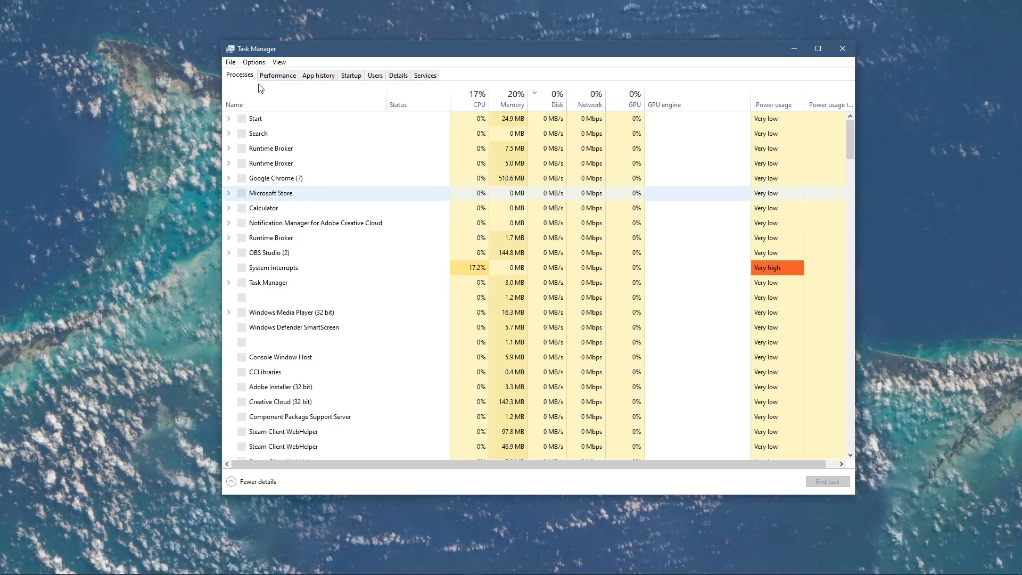
{"action": "left_click", "coordinate": [277, 75]}
{"action": "left_click", "coordinate": [317, 484]}
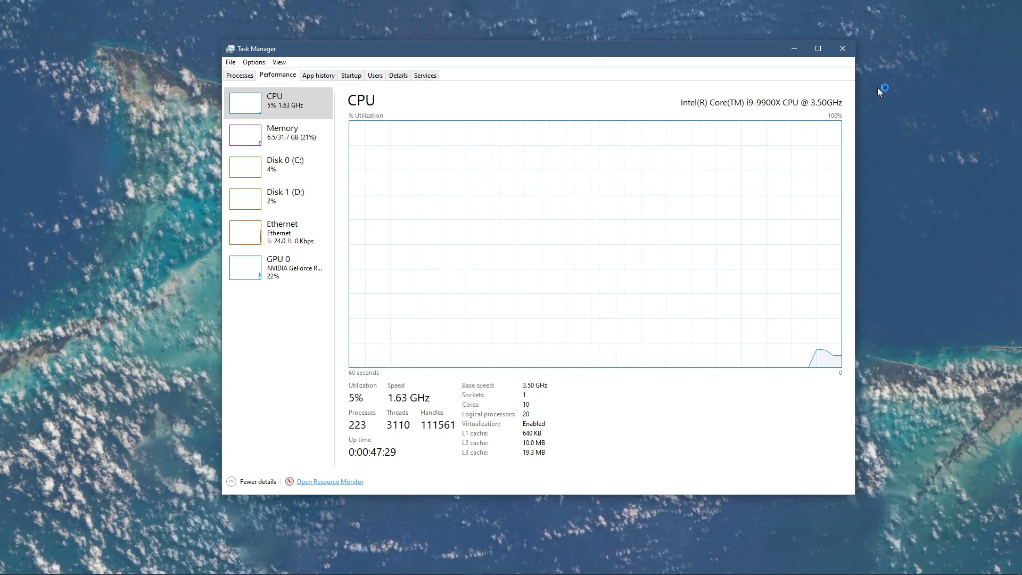
{"action": "left_click", "coordinate": [842, 48]}
{"action": "left_click_drag", "start_coordinate": [479, 182], "coordinate": [704, 93]}
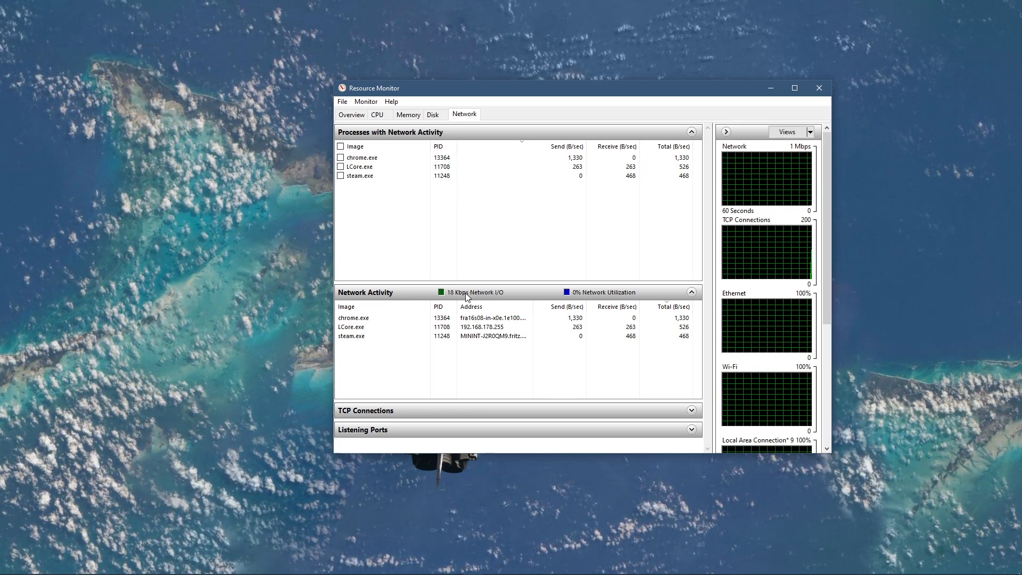
Collapse Network Activity and sort networked processes by Send (B/sec), biggest first.
{"action": "left_click", "coordinate": [485, 292]}
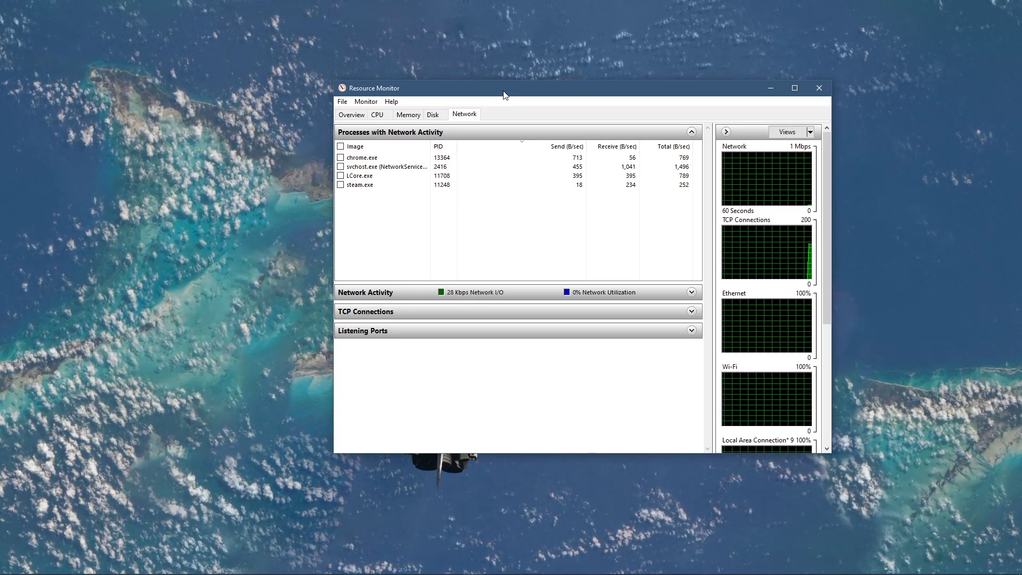
{"action": "left_click_drag", "start_coordinate": [502, 89], "coordinate": [472, 95]}
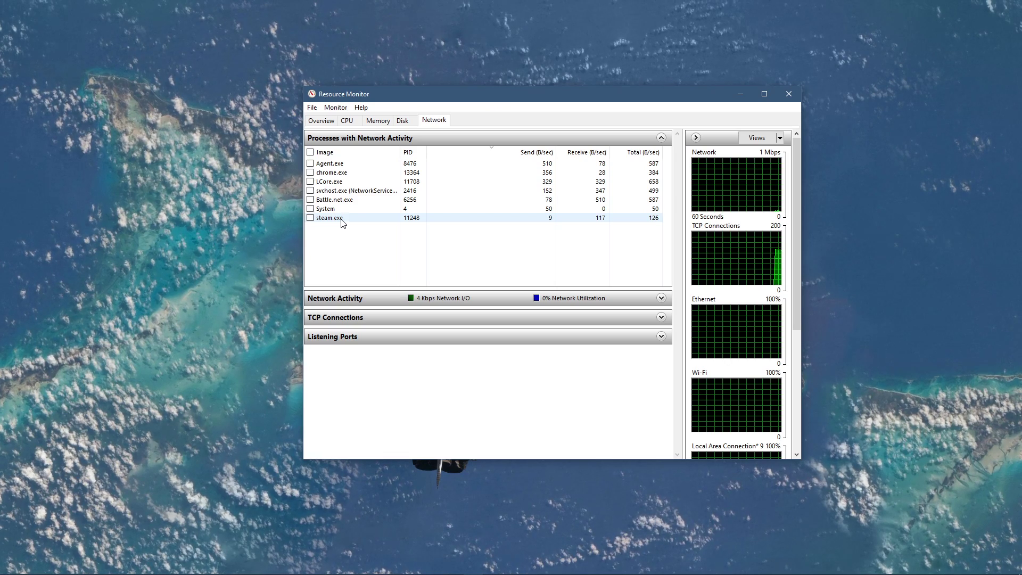
{"action": "left_click", "coordinate": [536, 152]}
{"action": "left_click", "coordinate": [535, 155]}
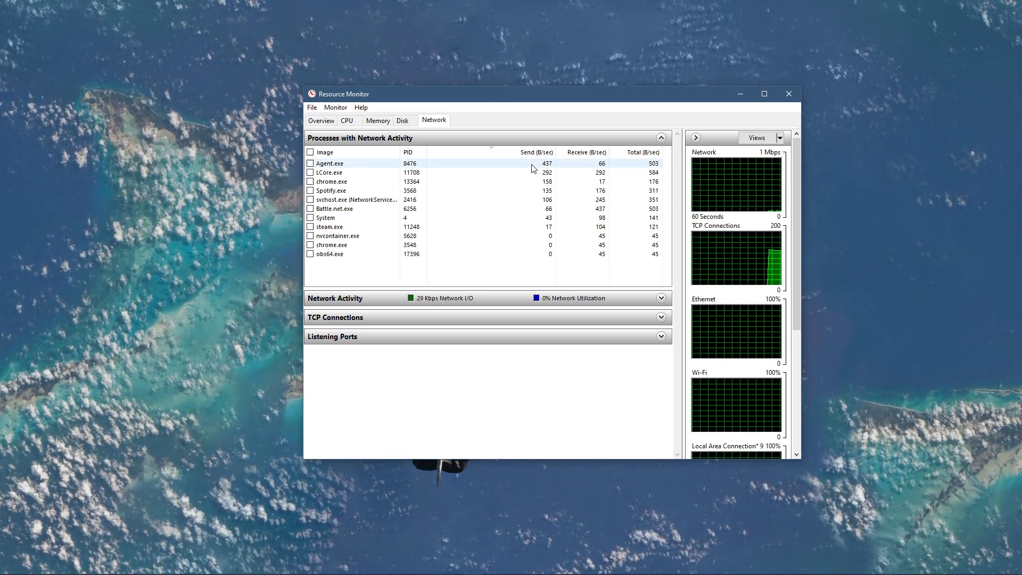
Inspect chrome.exe, Spotify.exe and steam.exe actions without ending them, then collapse the list.
{"action": "left_click", "coordinate": [516, 182]}
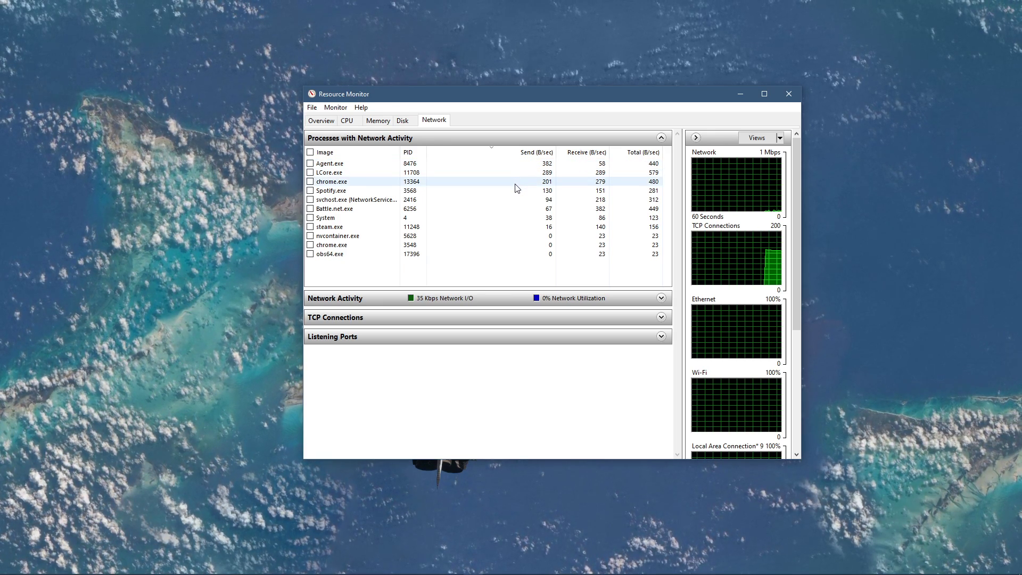
{"action": "right_click", "coordinate": [516, 185]}
{"action": "key", "text": "Escape"}
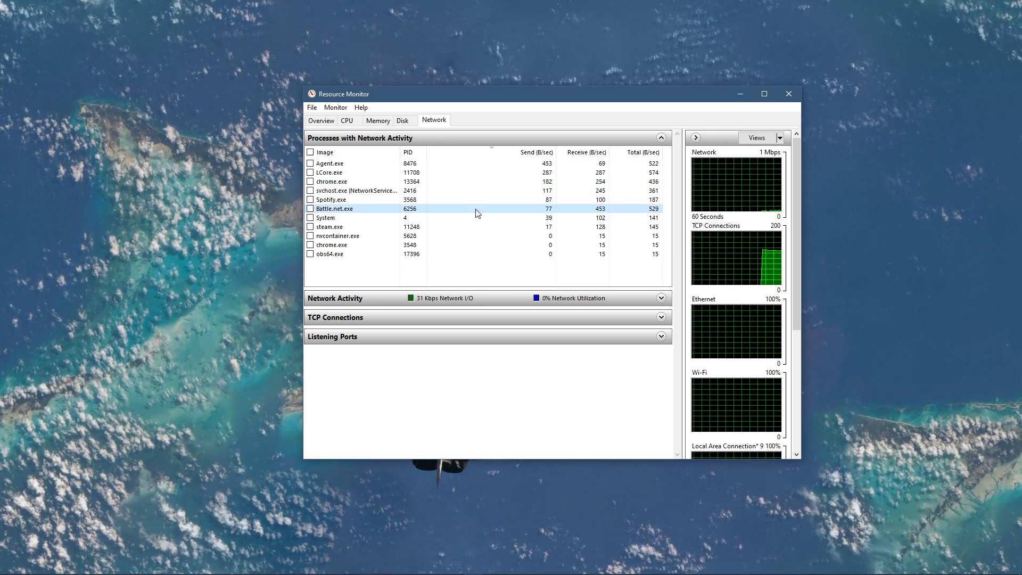
{"action": "left_click", "coordinate": [473, 210]}
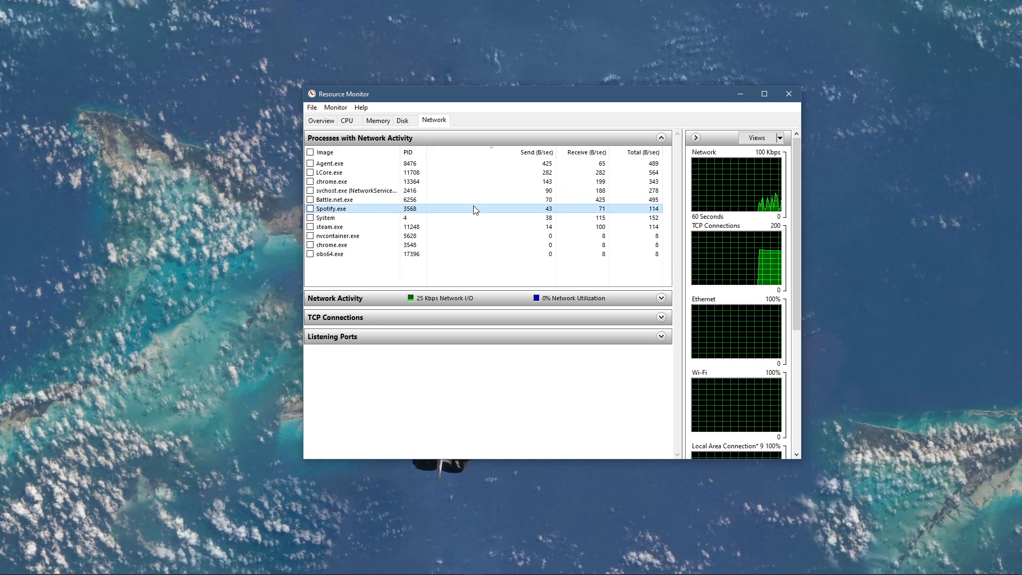
{"action": "right_click", "coordinate": [473, 208]}
{"action": "key", "text": "Escape"}
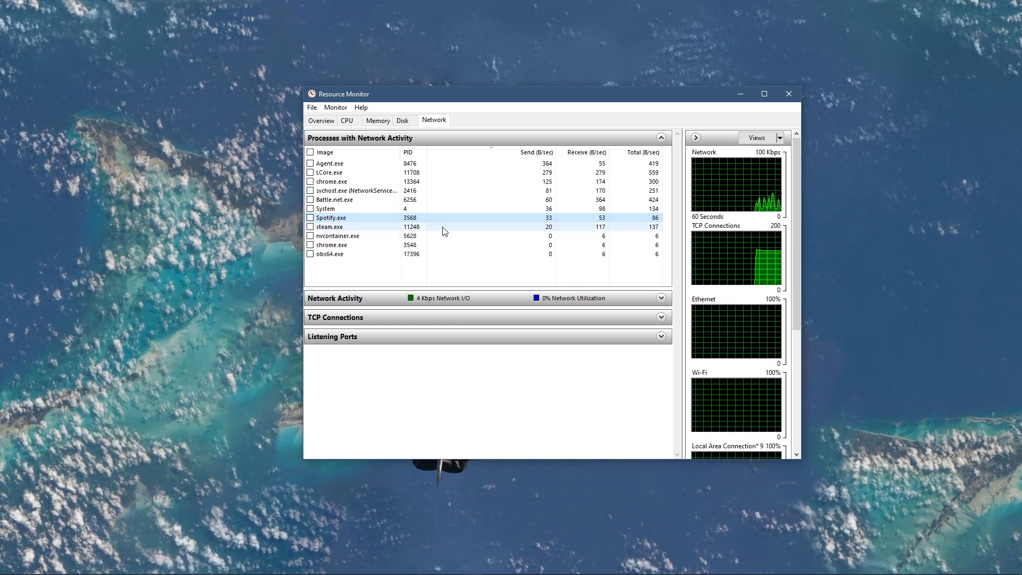
{"action": "left_click", "coordinate": [448, 227]}
{"action": "right_click", "coordinate": [448, 232]}
{"action": "key", "text": "Escape"}
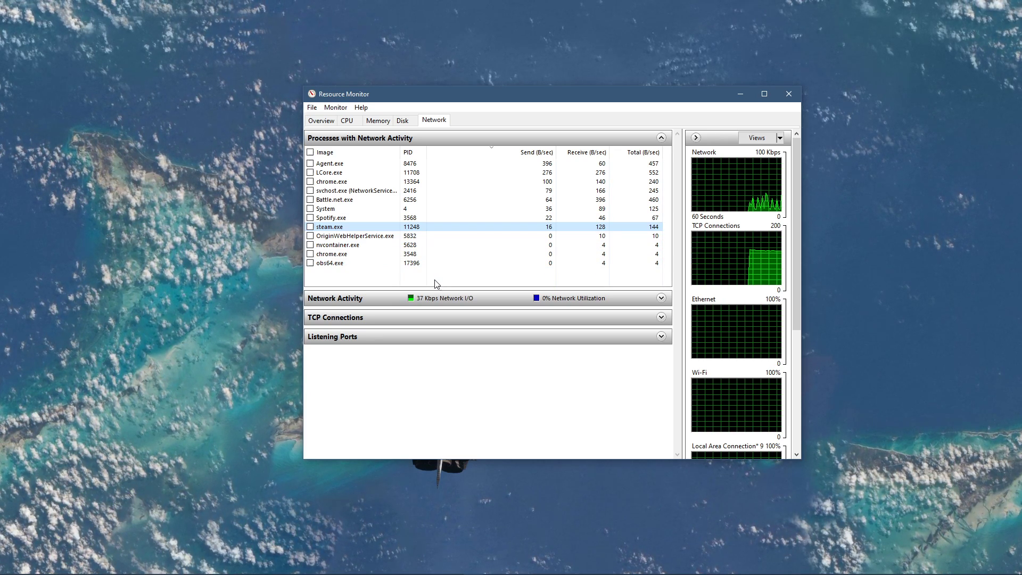
{"action": "left_click", "coordinate": [547, 141]}
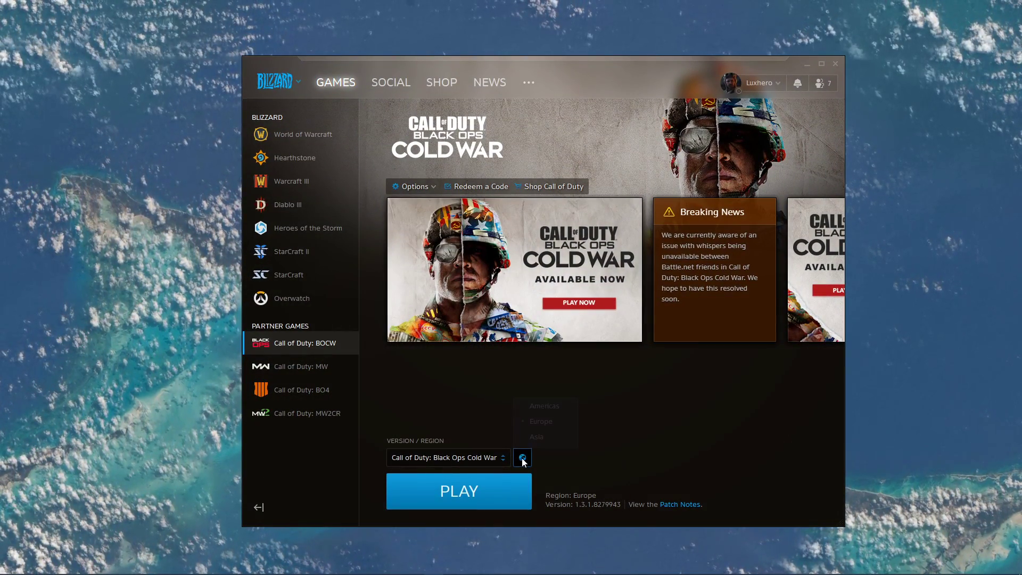
Open the Black Ops Cold War region list and keep Europe selected.
{"action": "left_click", "coordinate": [522, 457]}
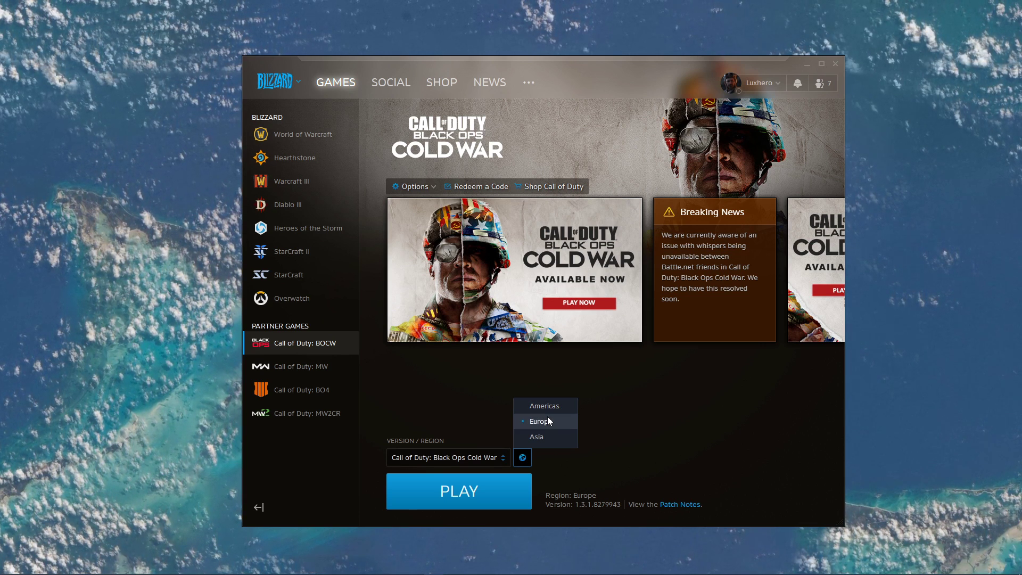
{"action": "left_click", "coordinate": [580, 437]}
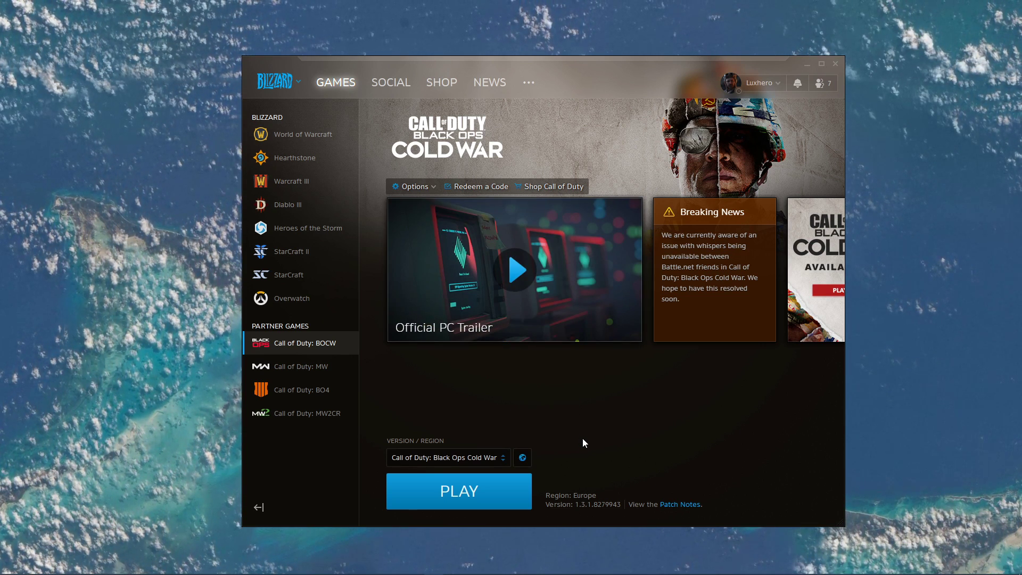